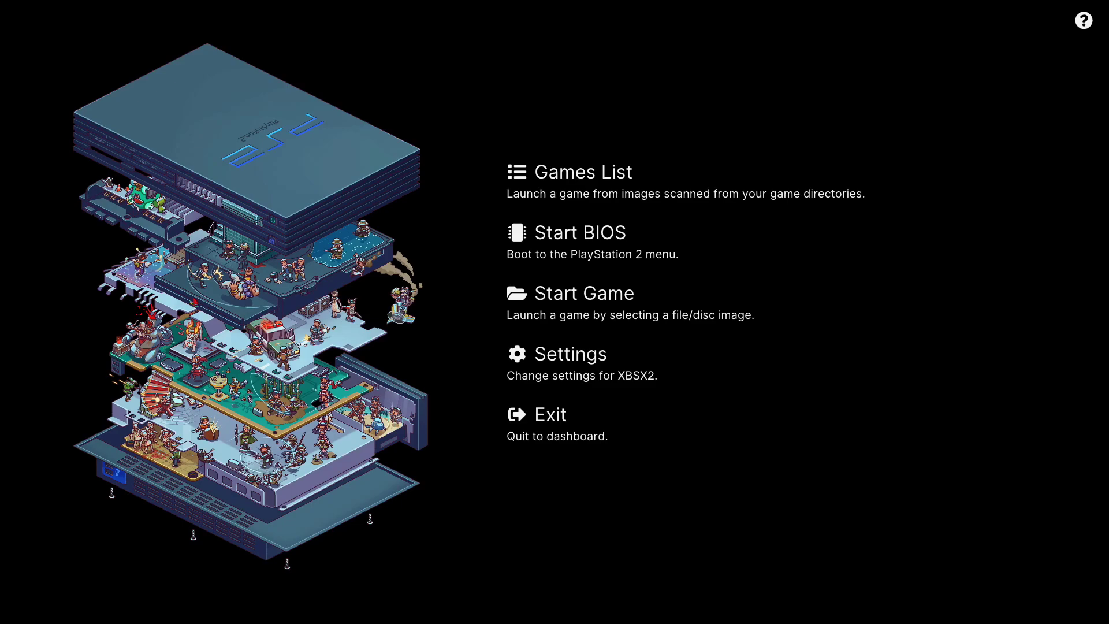
# Step: Hide the Editable - Gameplay source in Streamlabs Desktop and minimize the window
pyautogui.click(682, 489)
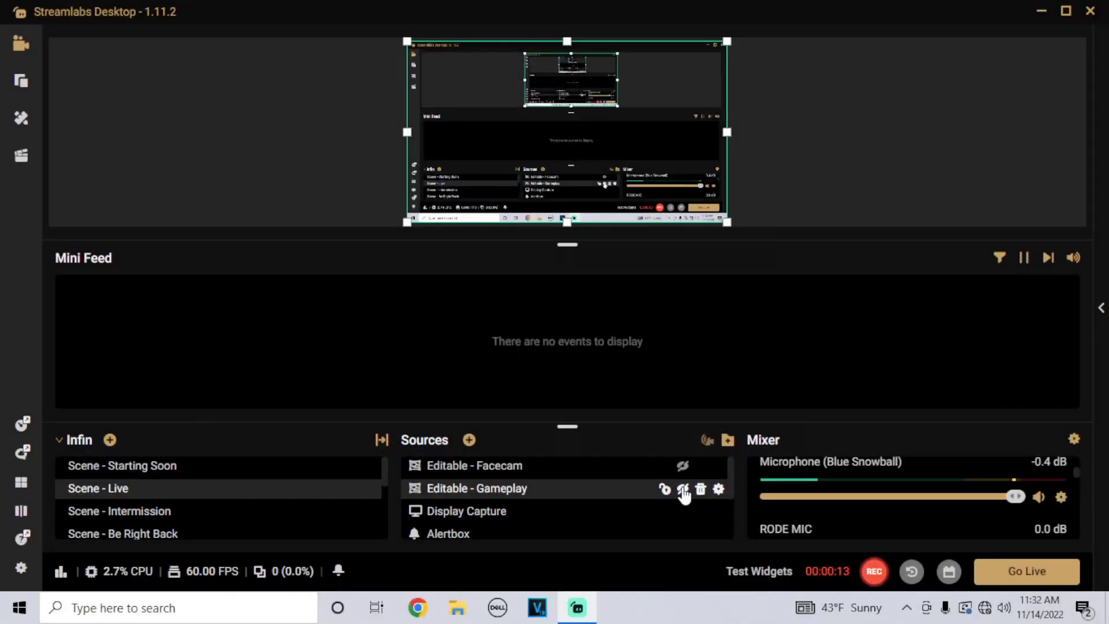
pyautogui.click(1042, 15)
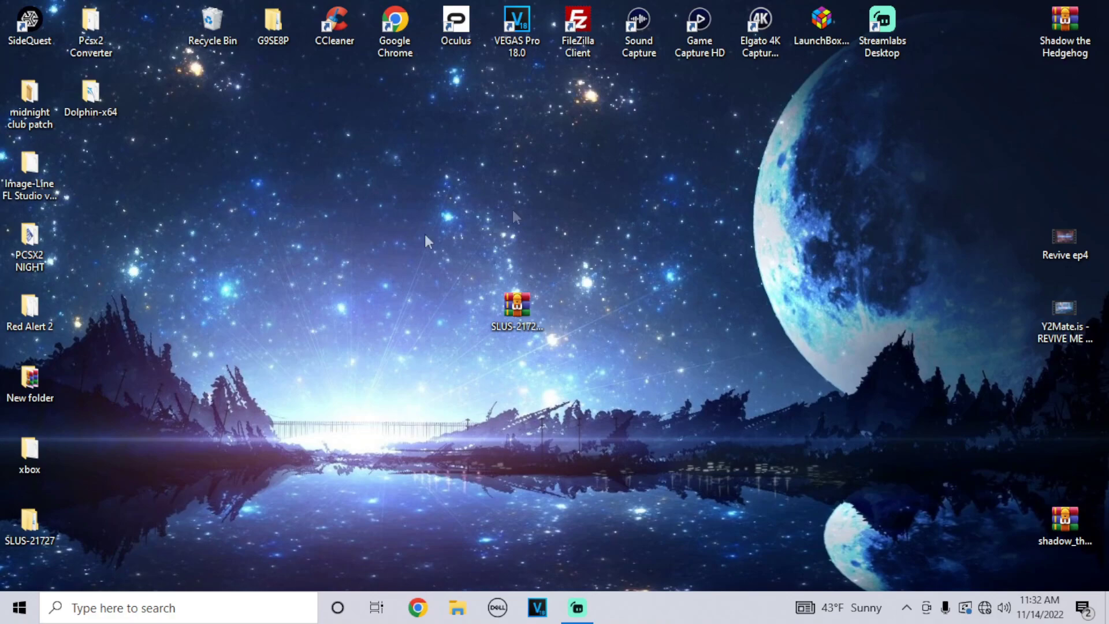
# Step: Open the SLUS-21727 zip archive from the desktop, dismiss the licence reminder and select the SLUS-21727 folder inside
pyautogui.click(523, 318)
pyautogui.click(629, 345)
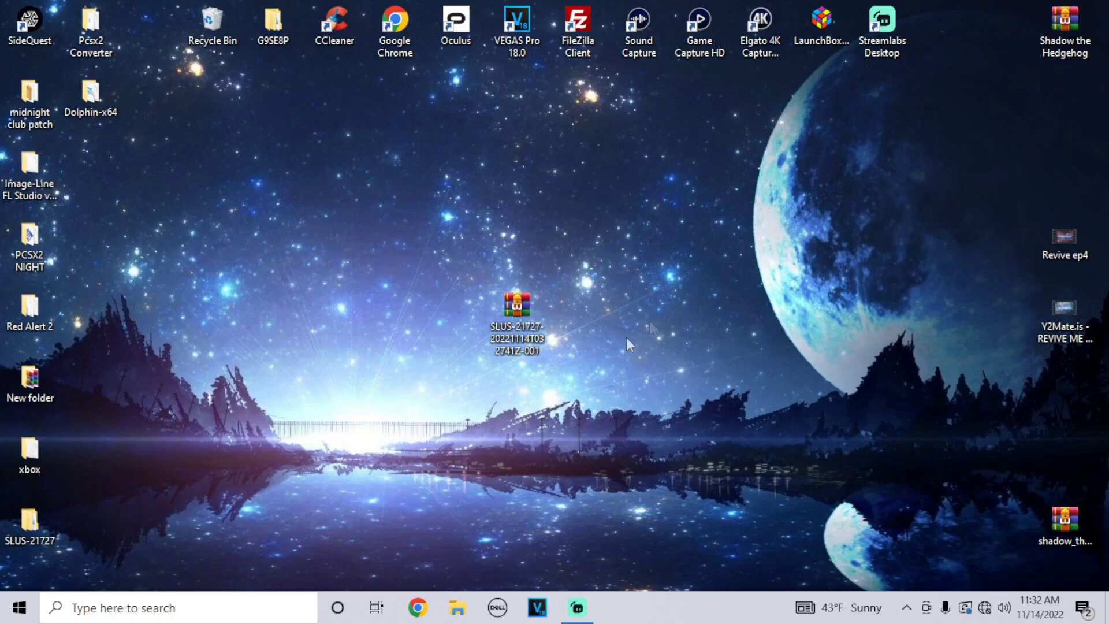
pyautogui.doubleClick(502, 326)
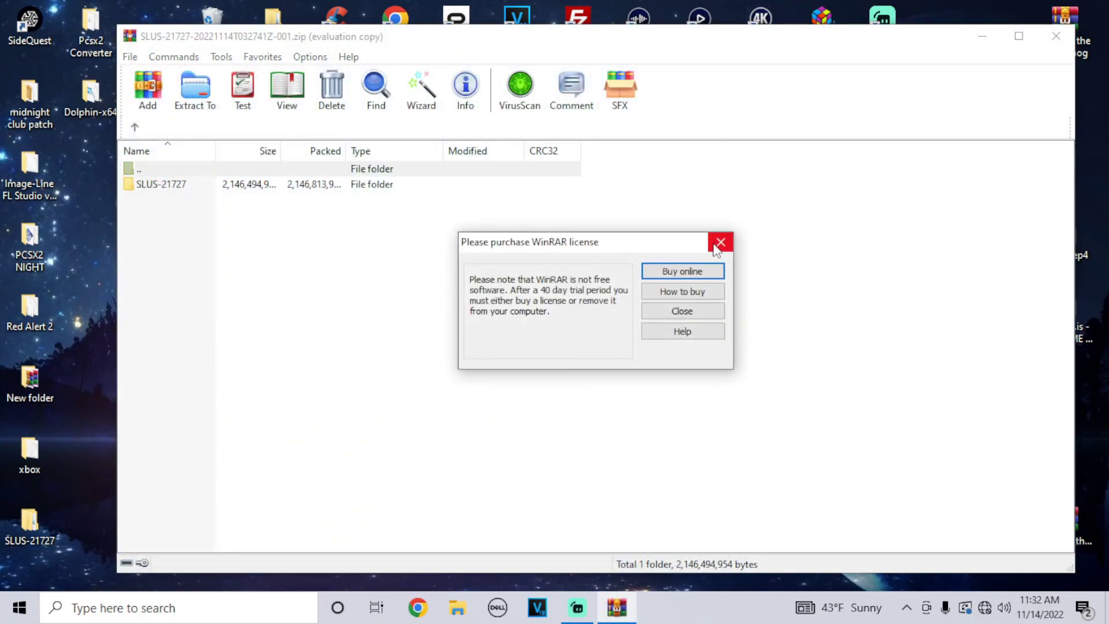
pyautogui.click(719, 240)
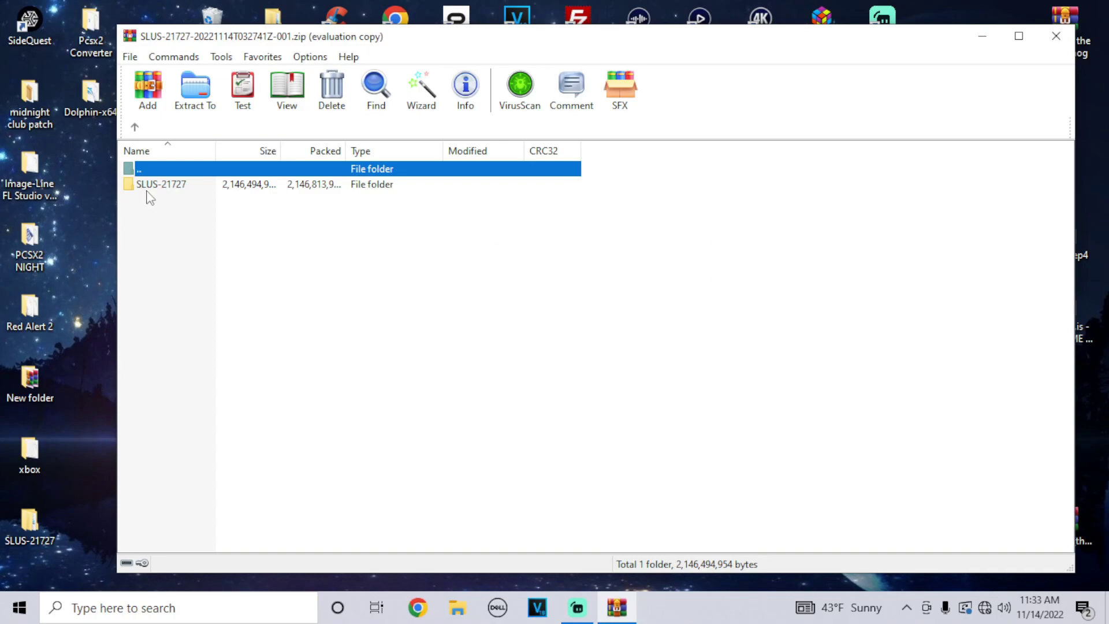
pyautogui.click(192, 185)
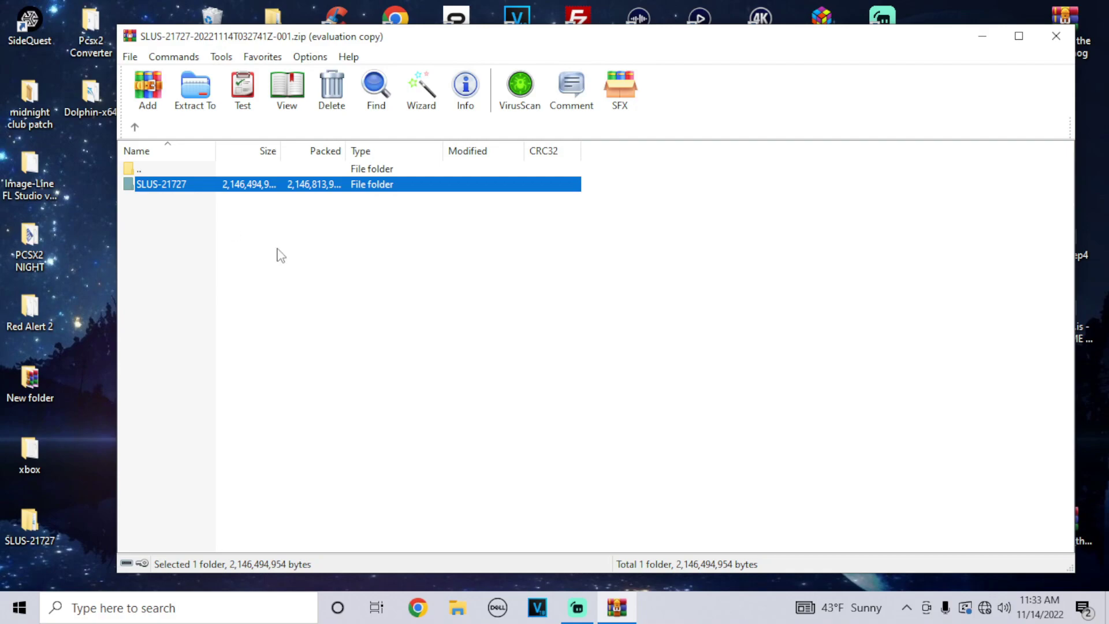
# Step: Switch to File Explorer and open the PS2 Textures folder inside PS2 Files on Local Disk (E:)
pyautogui.click(459, 608)
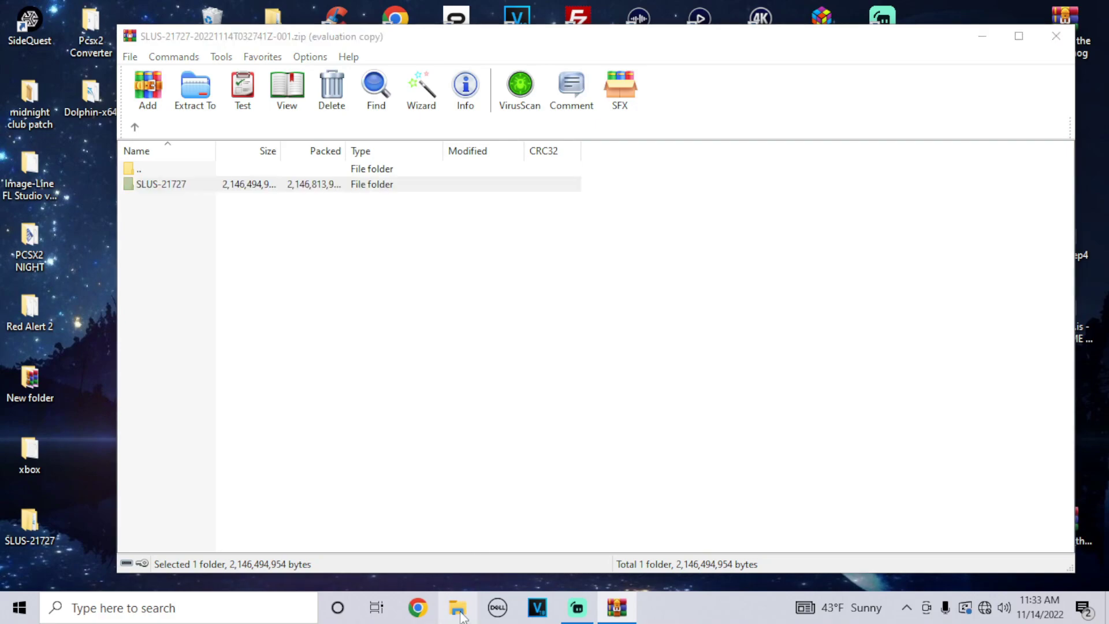
pyautogui.click(75, 556)
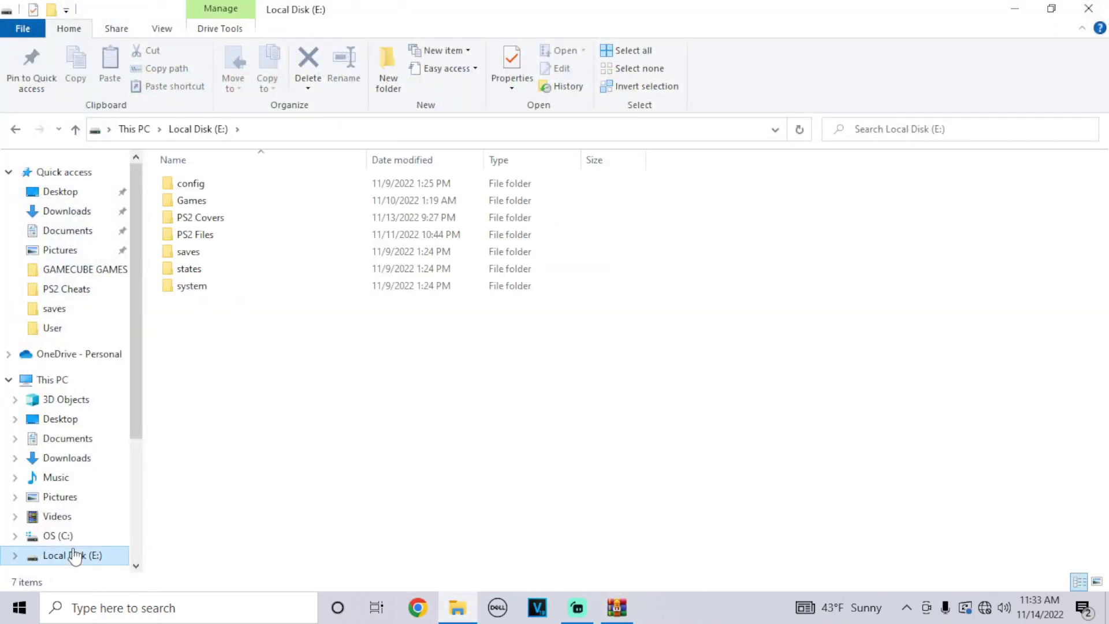
pyautogui.doubleClick(234, 242)
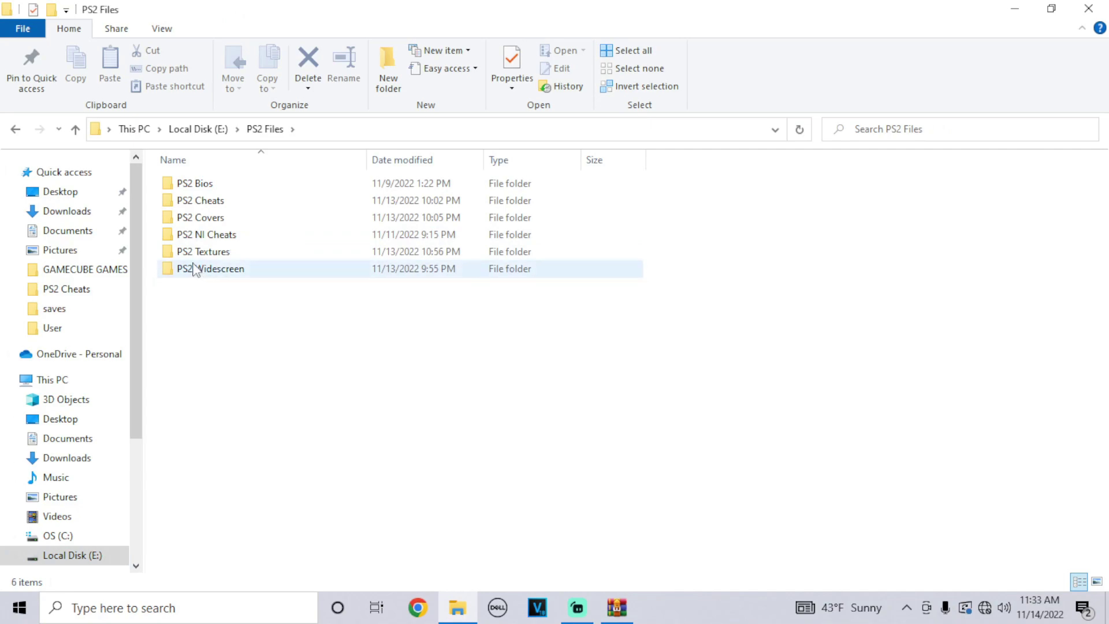
pyautogui.click(209, 256)
pyautogui.doubleClick(209, 254)
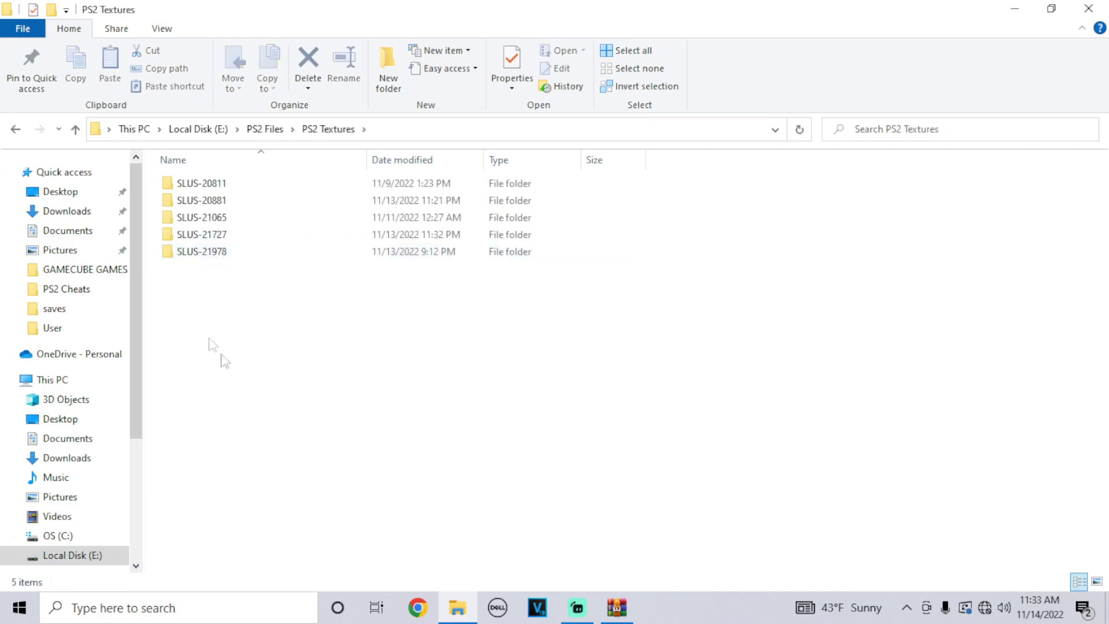
pyautogui.moveTo(238, 321); pyautogui.dragTo(301, 329)
# Step: Copy the SLUS-21727 folder from the WinRAR archive into the PS2 Textures folder, and switch back to Streamlabs Desktop
pyautogui.click(631, 611)
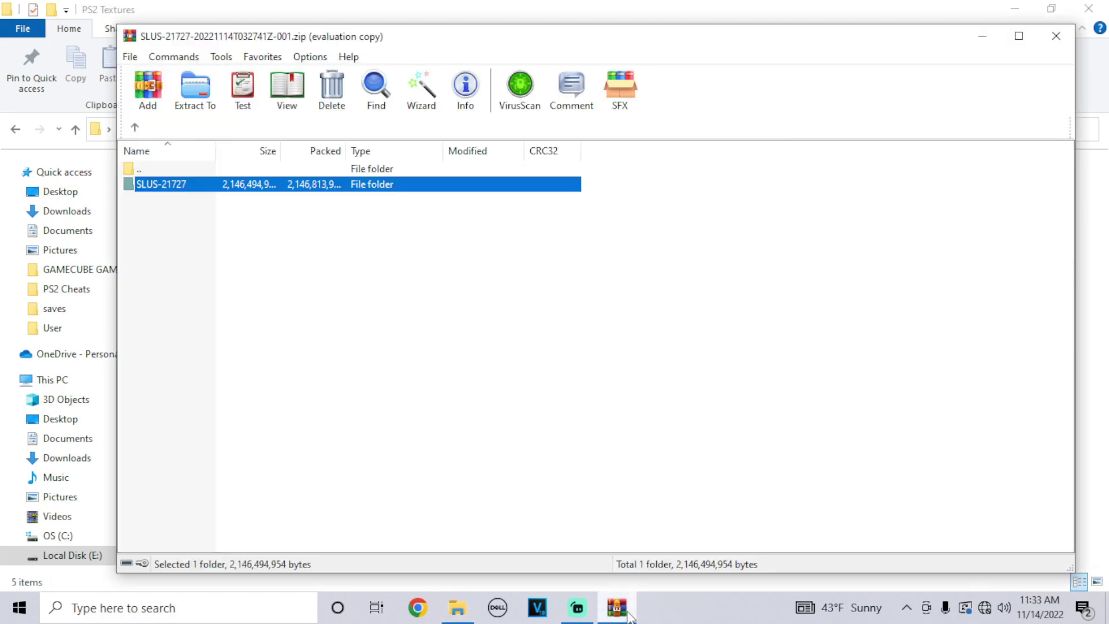
pyautogui.moveTo(412, 43); pyautogui.dragTo(705, 20)
pyautogui.moveTo(525, 161); pyautogui.dragTo(246, 333)
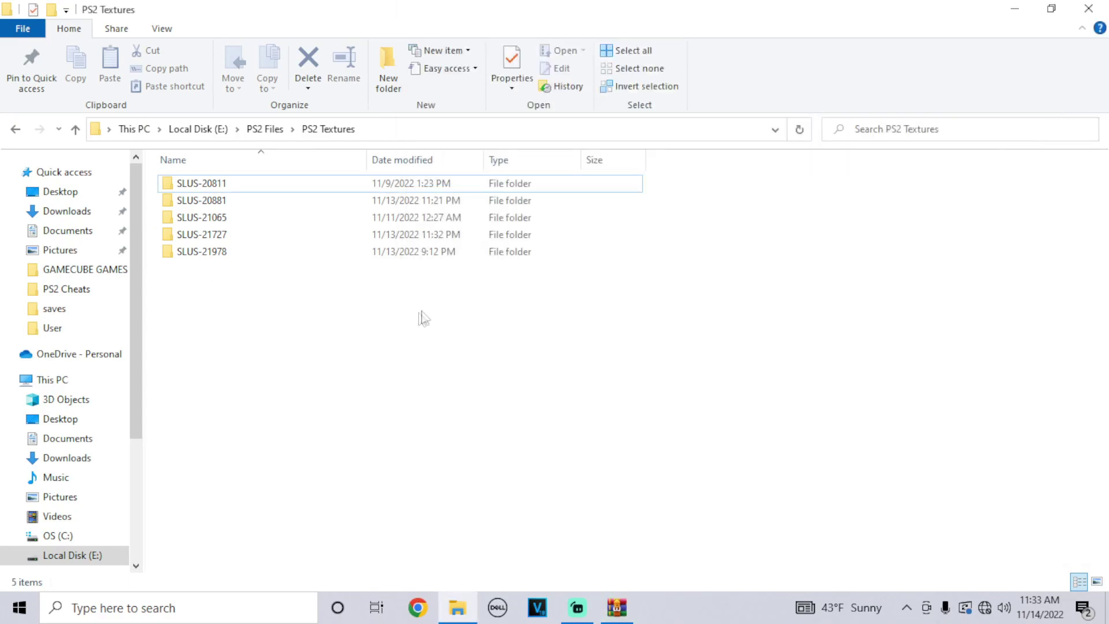
pyautogui.click(718, 85)
pyautogui.click(577, 608)
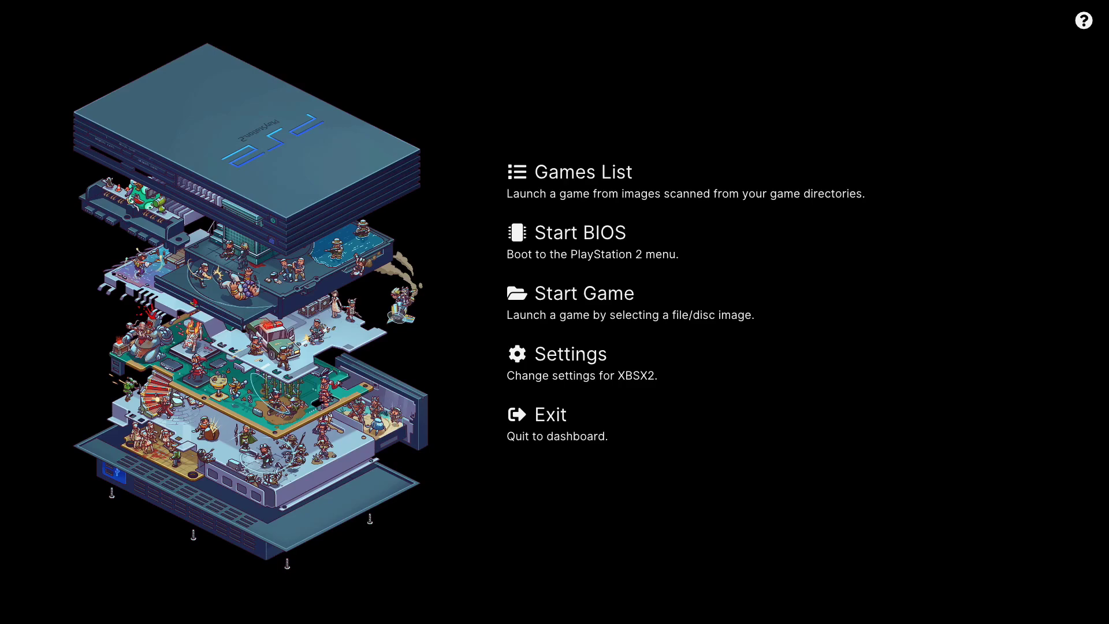
# Step: In XBSX2, open the settings and examine the Advanced Settings page, then return to the main menu
pyautogui.press('Down')
pyautogui.press('Down')
pyautogui.press('Down')
pyautogui.press('Down')
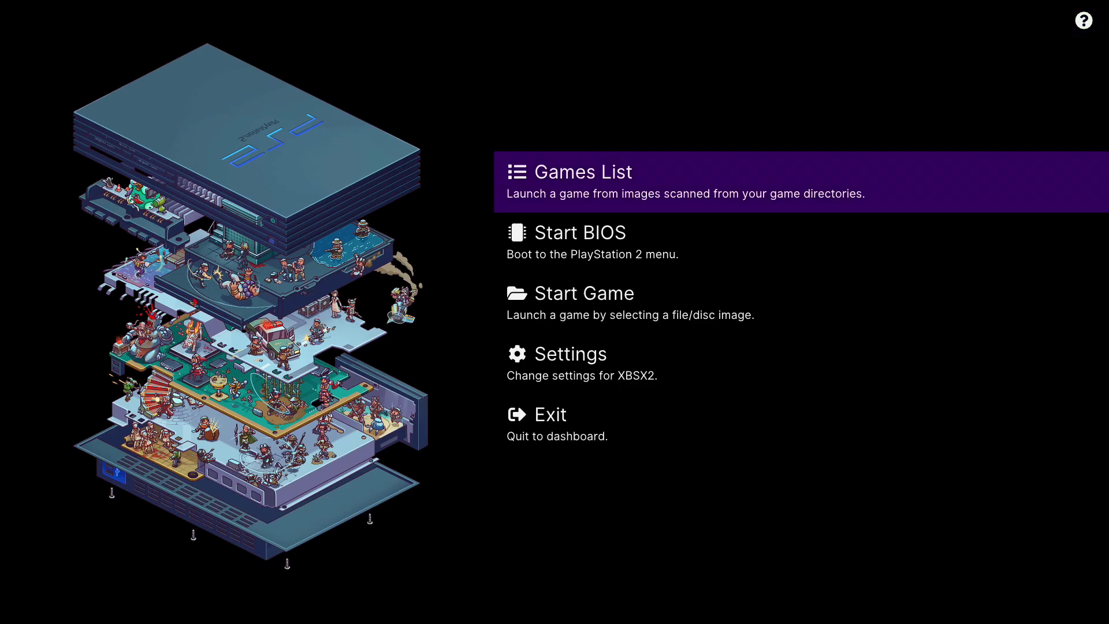
pyautogui.press('Return')
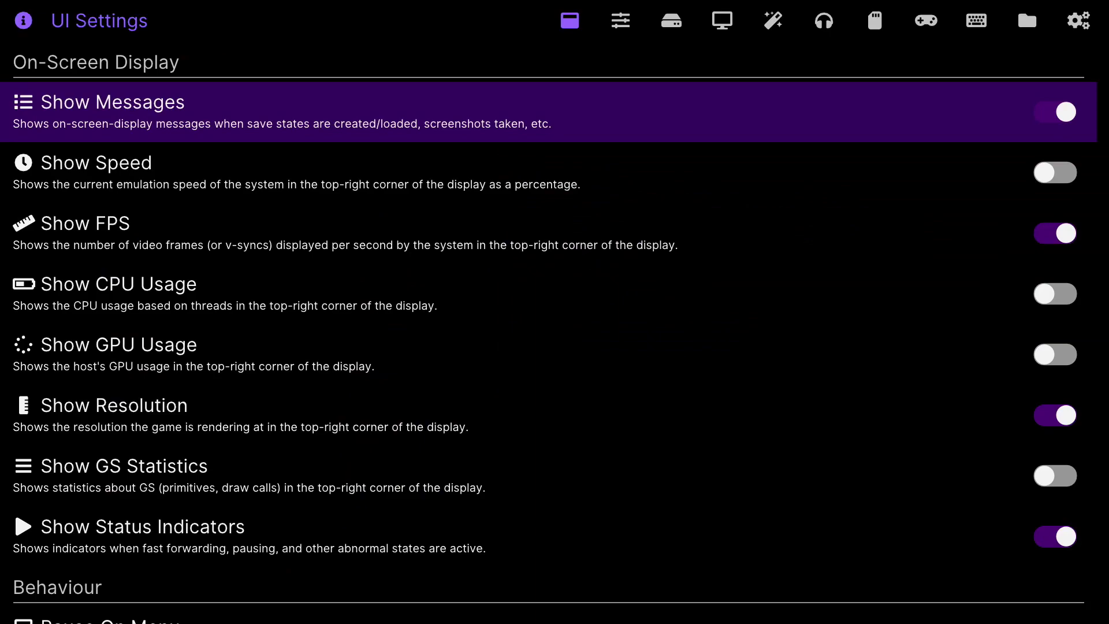
pyautogui.press('Right')
pyautogui.press('Right')
pyautogui.press('Right')
pyautogui.press('Right')
pyautogui.press('Right')
pyautogui.press('Right')
pyautogui.press('Right')
pyautogui.press('Right')
pyautogui.press('Right')
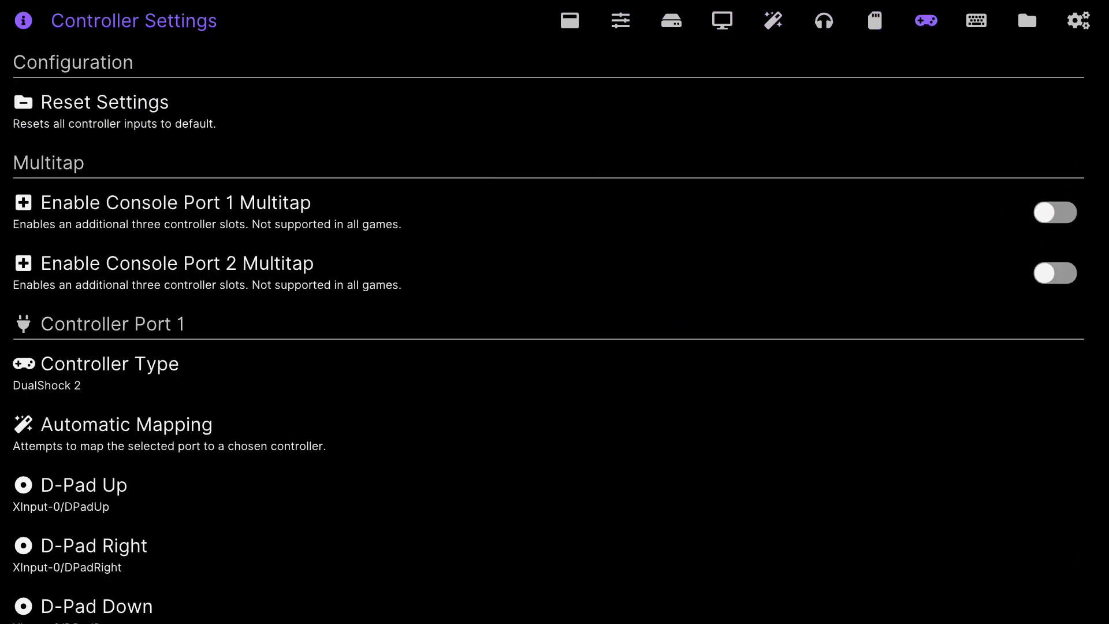
pyautogui.press('Right')
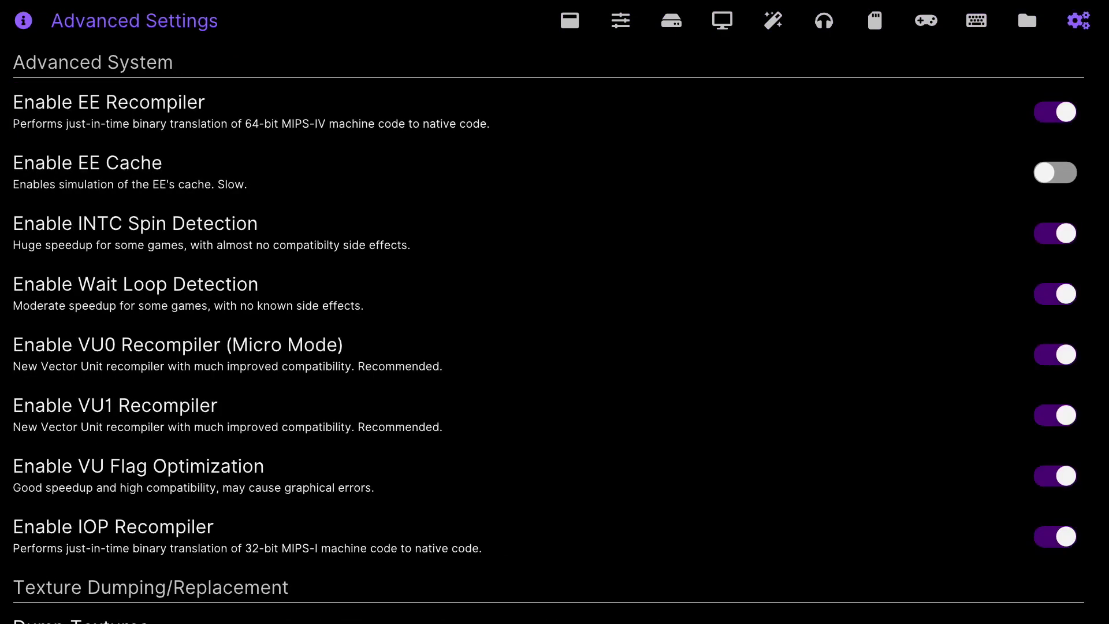
pyautogui.press('Escape')
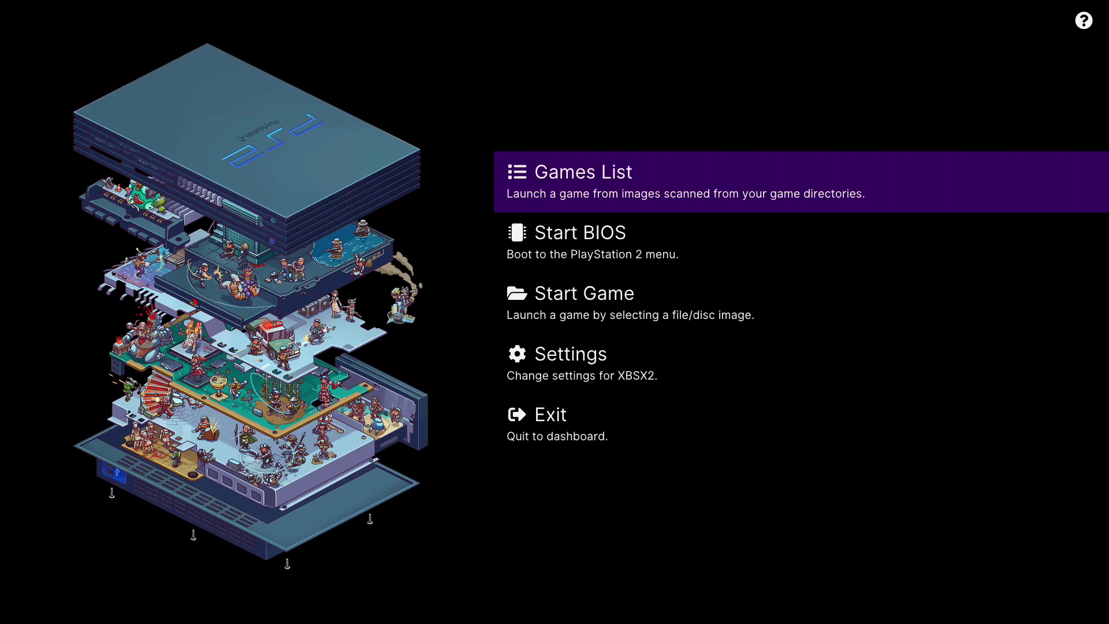
# Step: Examine the Enhancements Settings page, including the Texture Preloading option, and return to the main menu
pyautogui.press('Down')
pyautogui.press('Down')
pyautogui.press('Down')
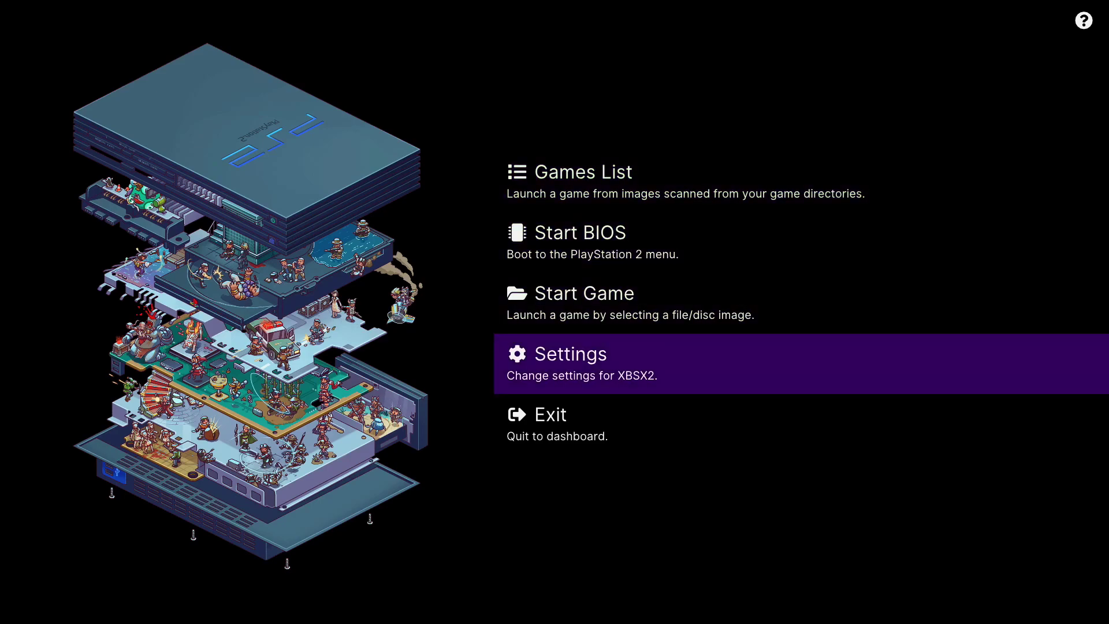
pyautogui.press('Return')
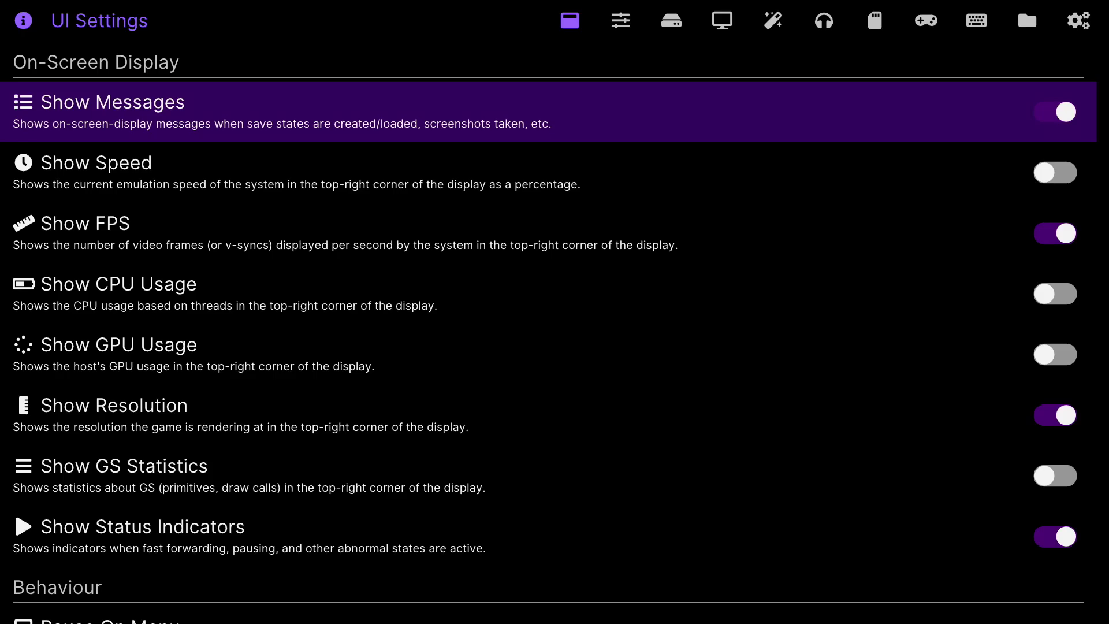
pyautogui.press('Right')
pyautogui.press('Right')
pyautogui.press('Right')
pyautogui.press('Right')
pyautogui.press('Right')
pyautogui.press('Right')
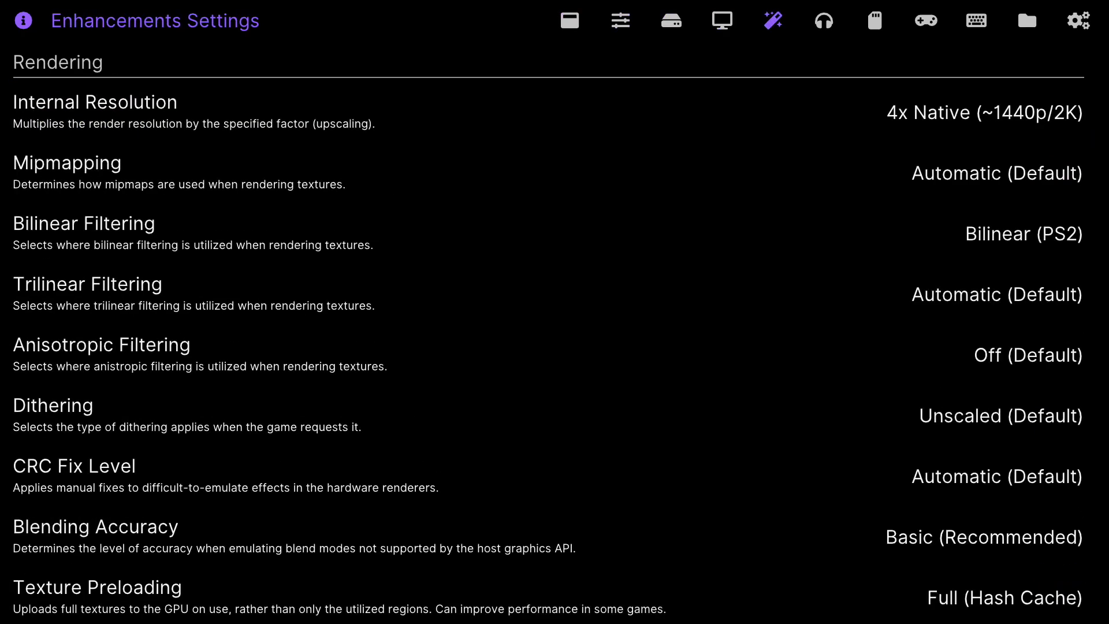
pyautogui.press('Escape')
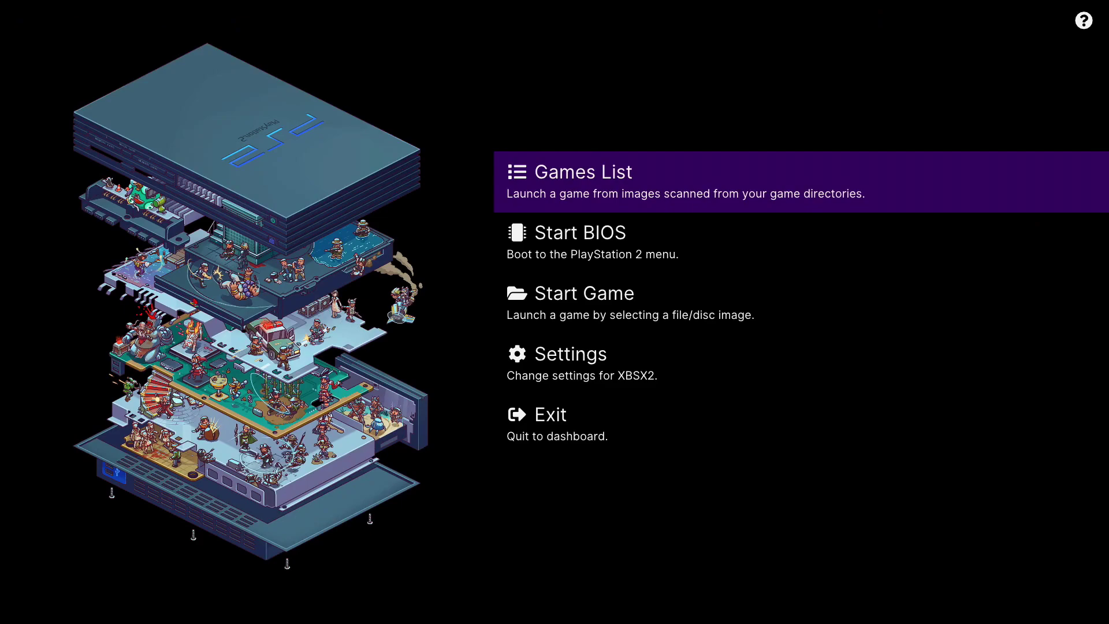
# Step: Open the Directory Settings page of the XBSX2 settings
pyautogui.press('Down')
pyautogui.press('Down')
pyautogui.press('Down')
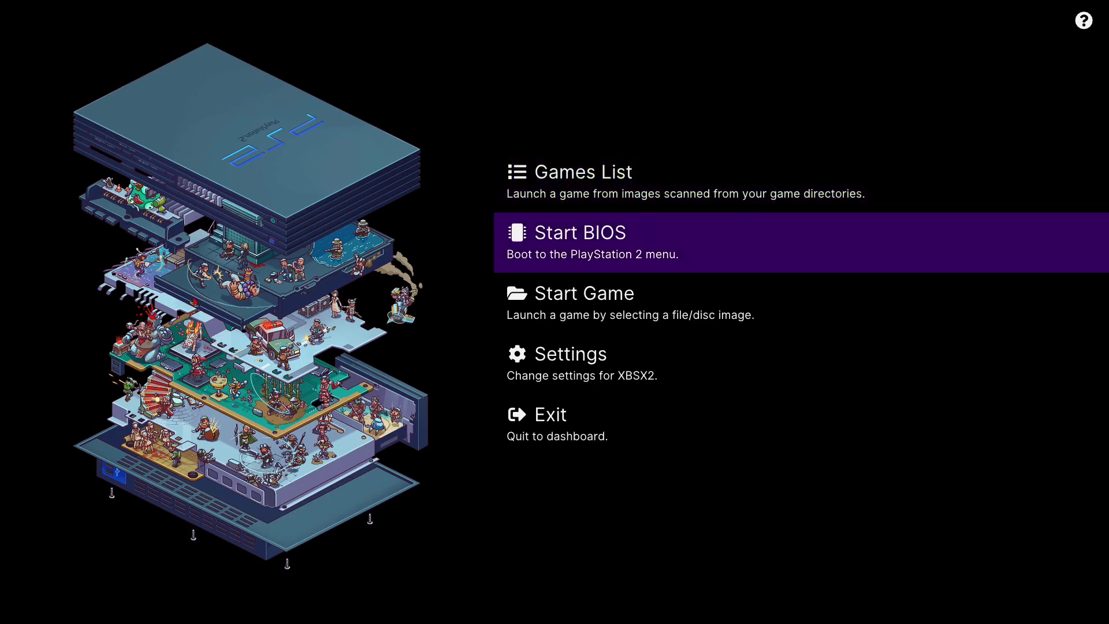
pyautogui.press('Return')
pyautogui.press('Right')
pyautogui.press('Right')
pyautogui.press('Right')
pyautogui.press('Right')
pyautogui.press('Right')
pyautogui.press('Right')
pyautogui.press('Right')
pyautogui.press('Right')
pyautogui.press('Right')
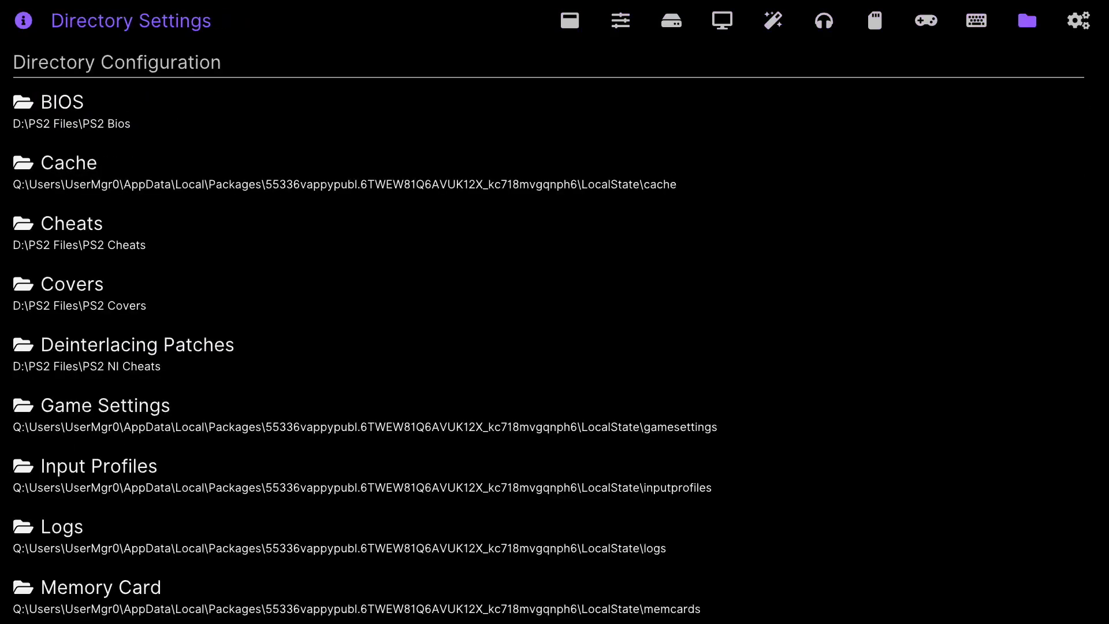
pyautogui.press('Right')
pyautogui.press('Left')
pyautogui.press('Down')
pyautogui.press('Down')
pyautogui.press('Down')
pyautogui.press('Down')
pyautogui.press('Down')
pyautogui.press('Down')
pyautogui.press('Down')
pyautogui.press('Down')
pyautogui.press('Down')
pyautogui.press('Down')
pyautogui.press('Down')
pyautogui.press('Down')
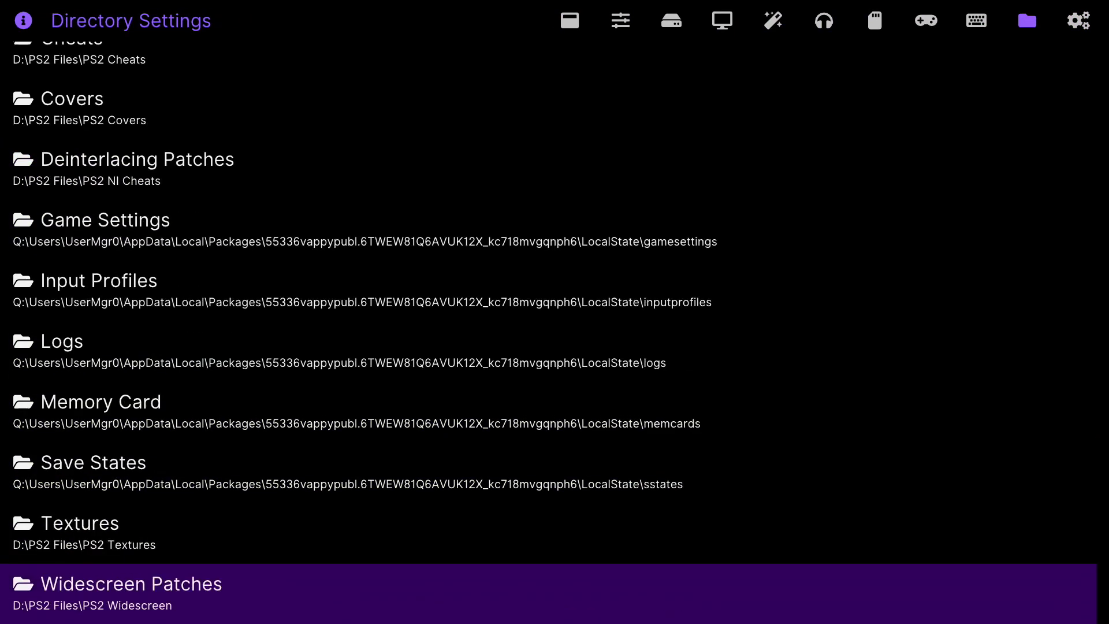
pyautogui.press('Up')
pyautogui.press('Return')
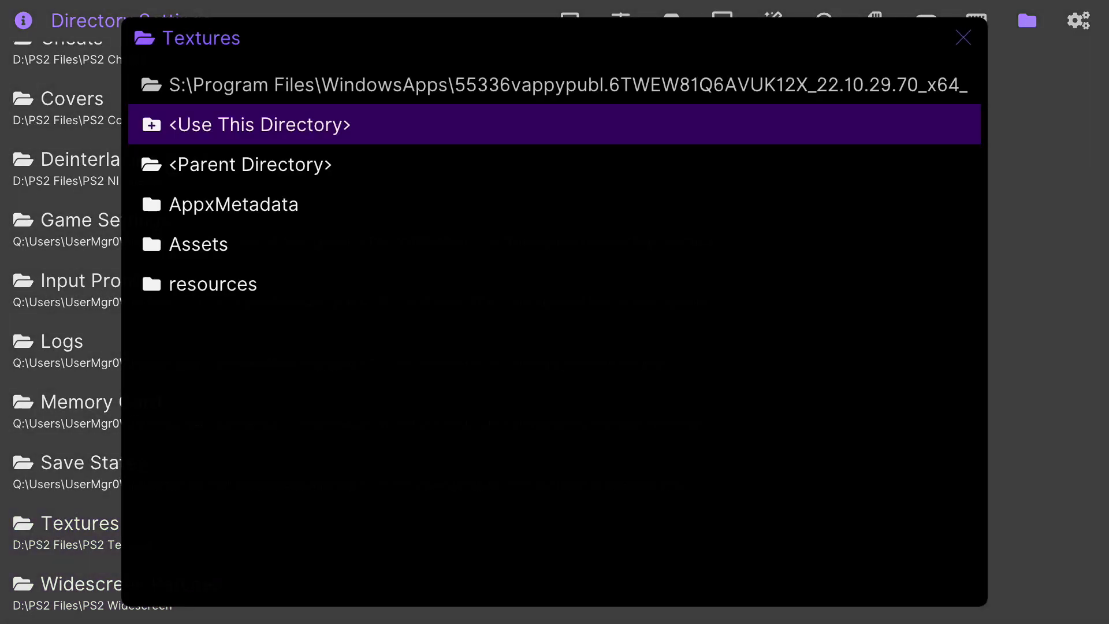
pyautogui.press('Down')
pyautogui.press('Return')
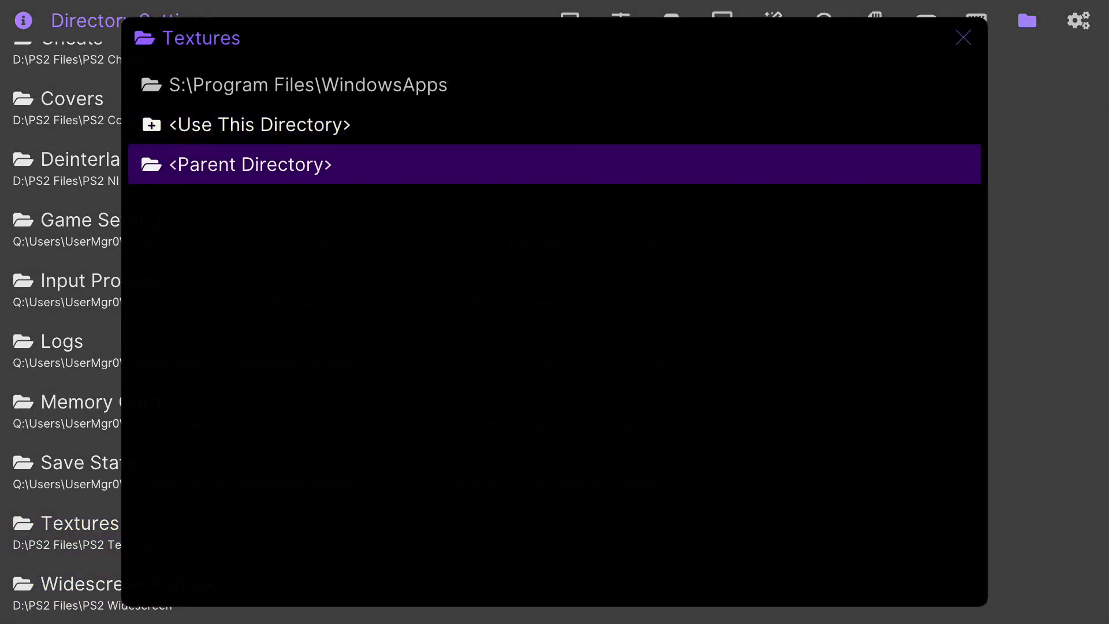
pyautogui.press('Return')
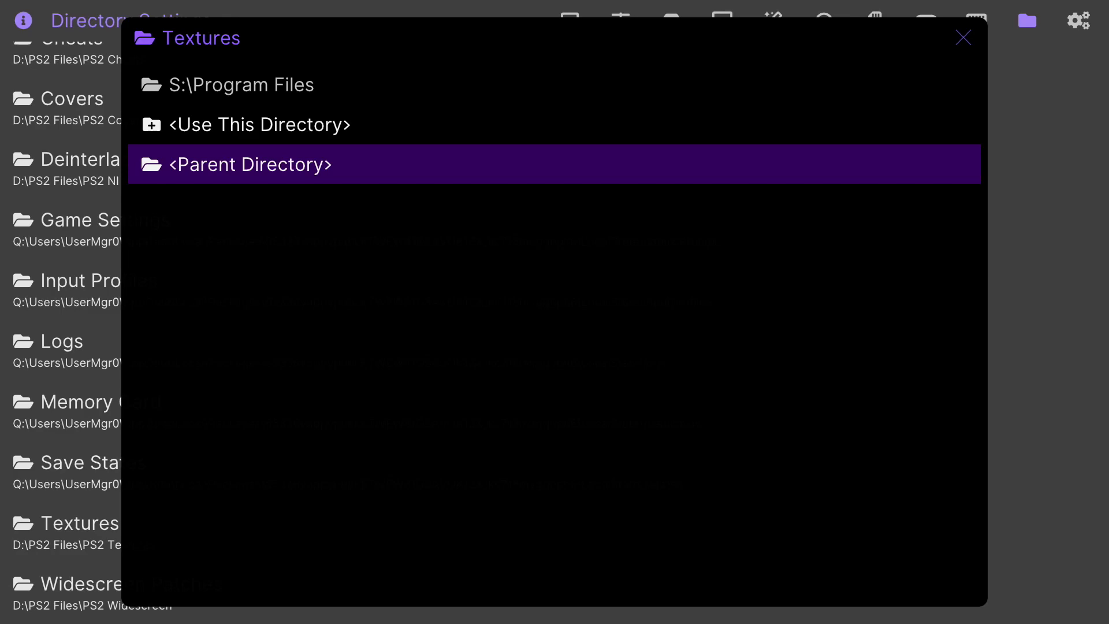
pyautogui.press('Escape')
pyautogui.press('Escape')
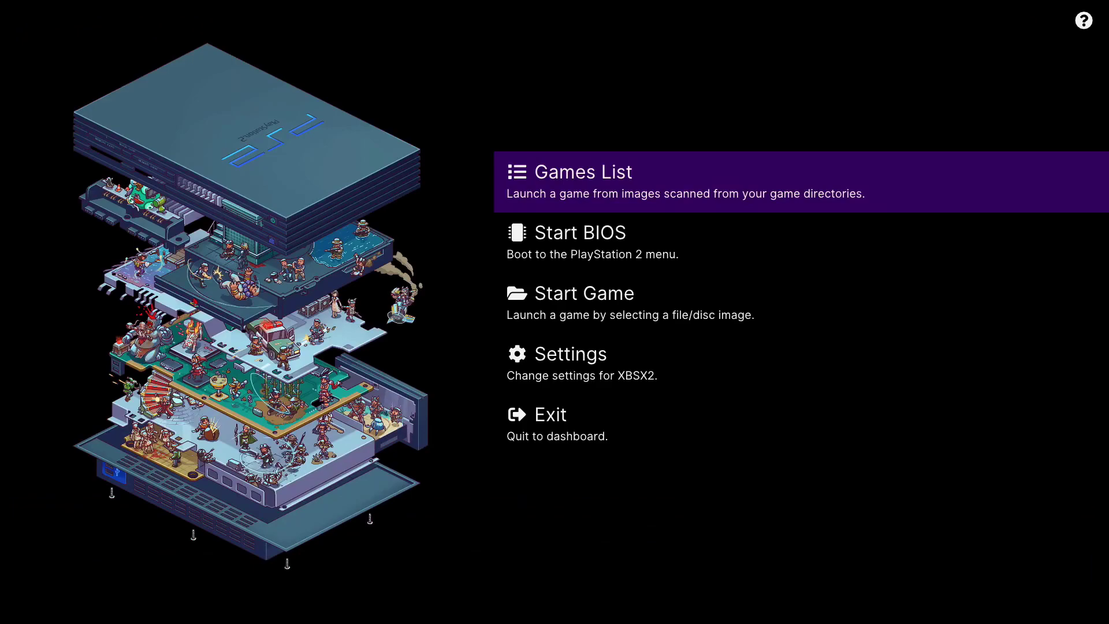
# Step: Reopen the emulator settings and go to the Directory Settings page
pyautogui.press('Down')
pyautogui.press('Down')
pyautogui.press('Down')
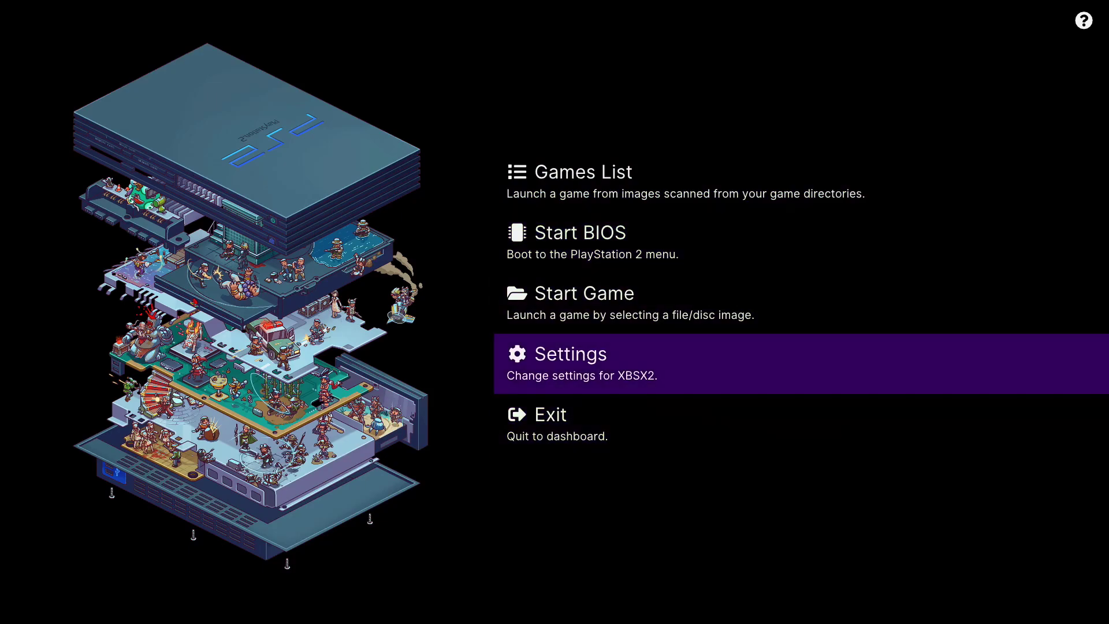
pyautogui.press('Return')
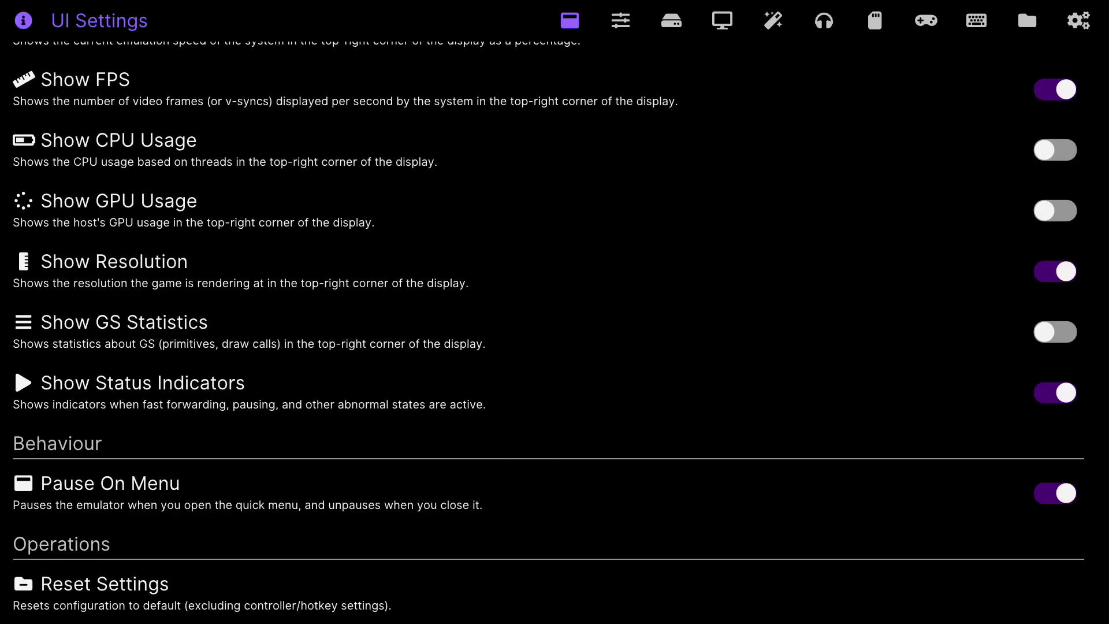
pyautogui.press('Right')
pyautogui.press('Right')
pyautogui.press('Right')
pyautogui.press('Right')
pyautogui.press('Right')
pyautogui.press('Right')
pyautogui.press('Right')
pyautogui.press('Right')
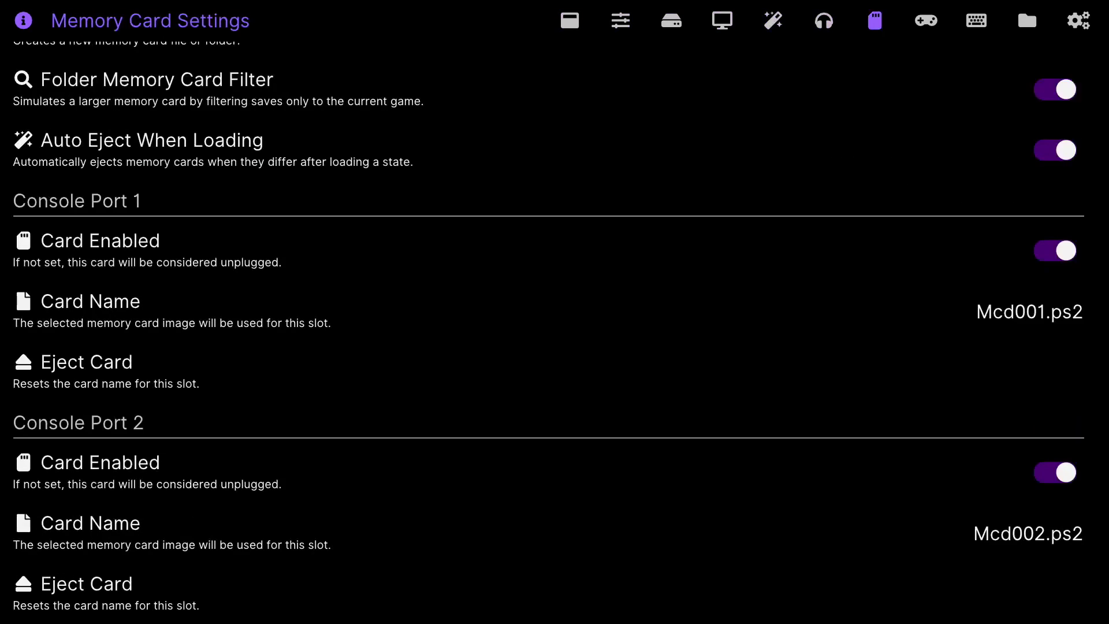
pyautogui.press('Right')
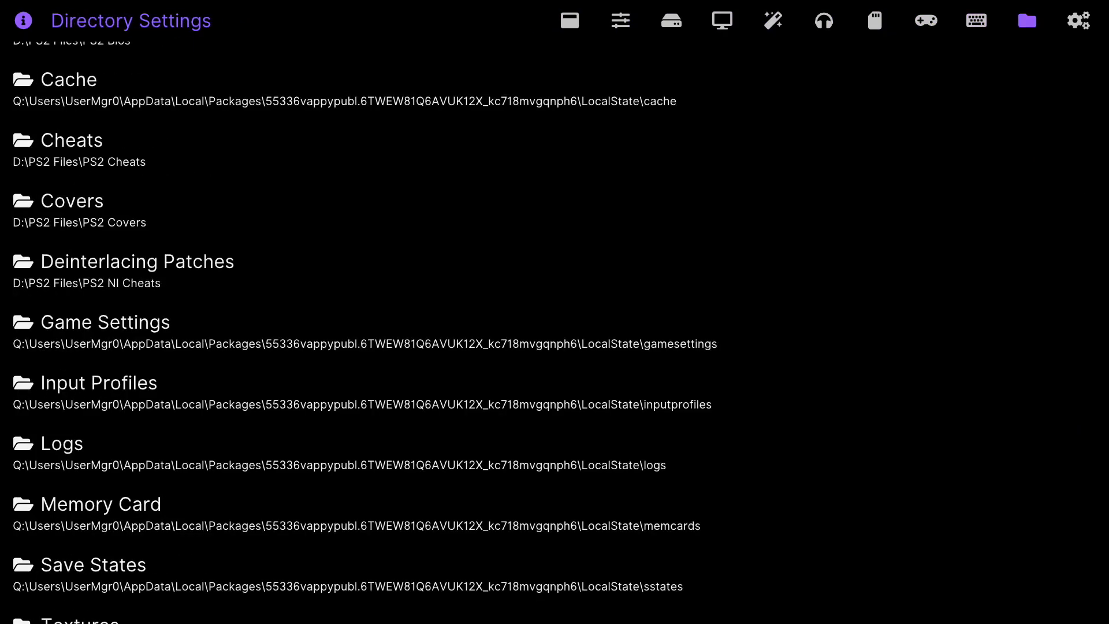
# Step: Open the folder chooser for the Textures directory
pyautogui.press('Down')
pyautogui.press('Down')
pyautogui.press('Down')
pyautogui.press('Down')
pyautogui.press('Down')
pyautogui.press('Down')
pyautogui.press('Down')
pyautogui.press('Down')
pyautogui.press('Down')
pyautogui.press('Down')
pyautogui.press('Down')
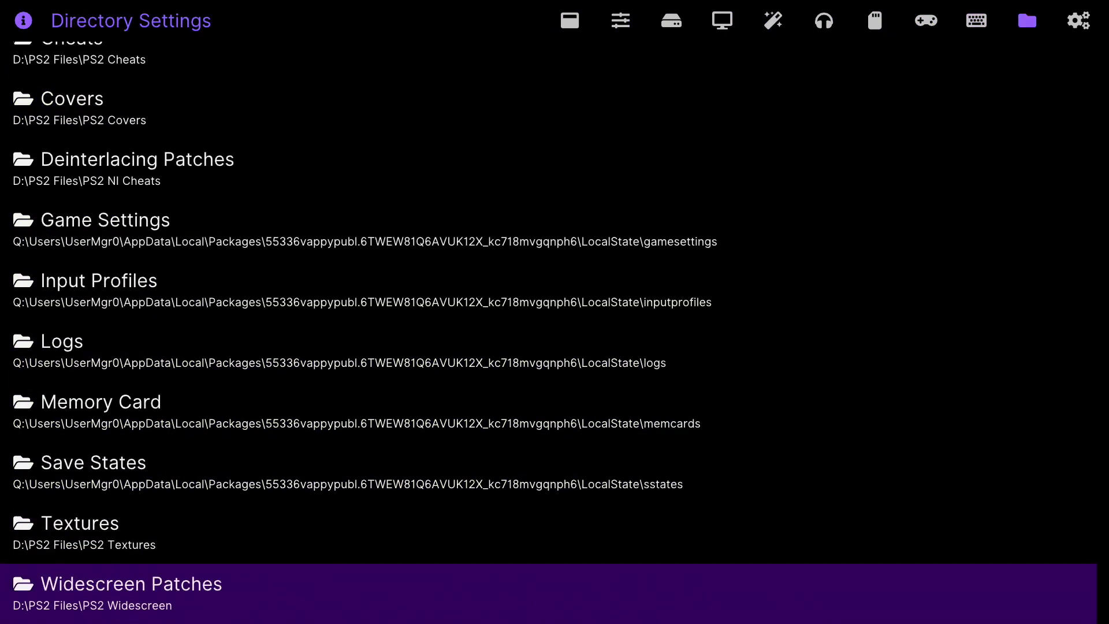
pyautogui.press('Up')
pyautogui.press('Return')
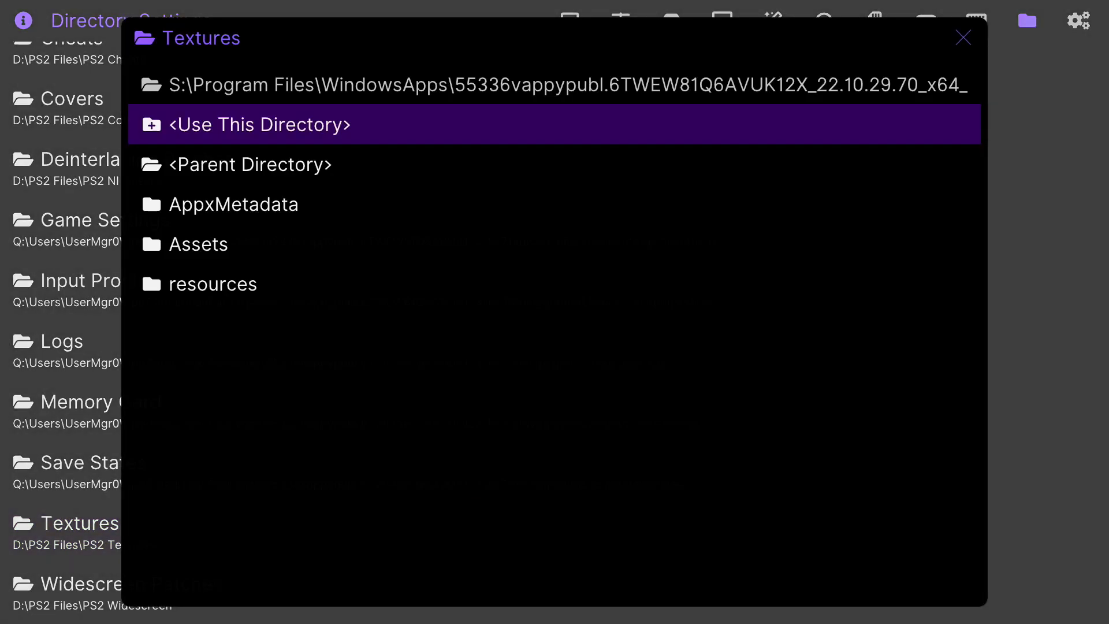
# Step: Browse up through the parent directories to the drive list and open the D:\ drive
pyautogui.press('Down')
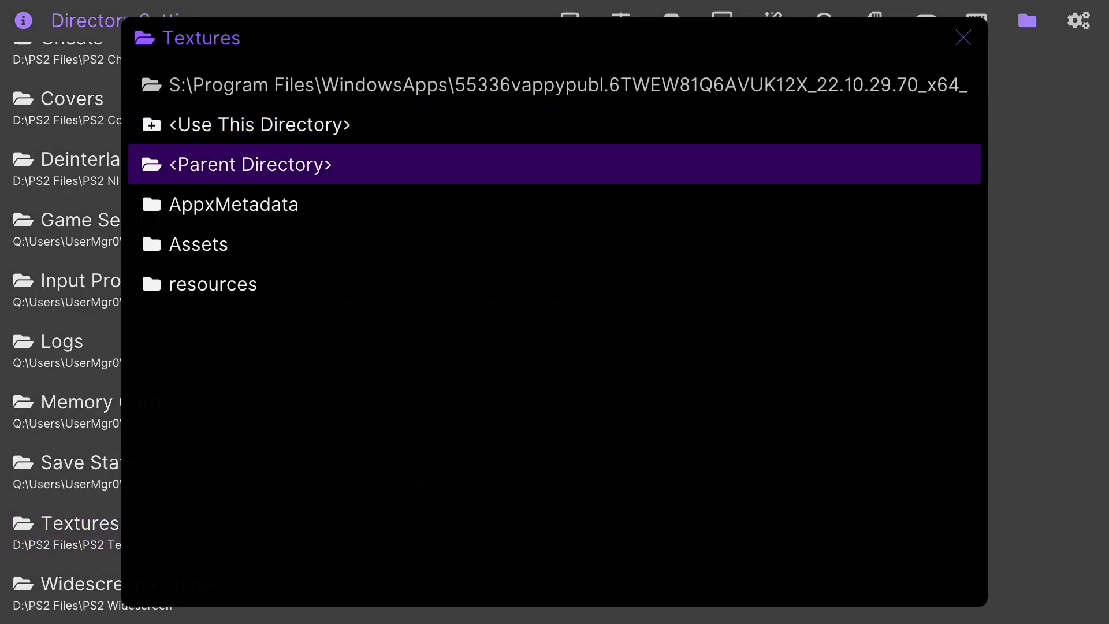
pyautogui.press('Return')
pyautogui.press('Return')
pyautogui.press('Return')
pyautogui.press('Return')
pyautogui.press('Down')
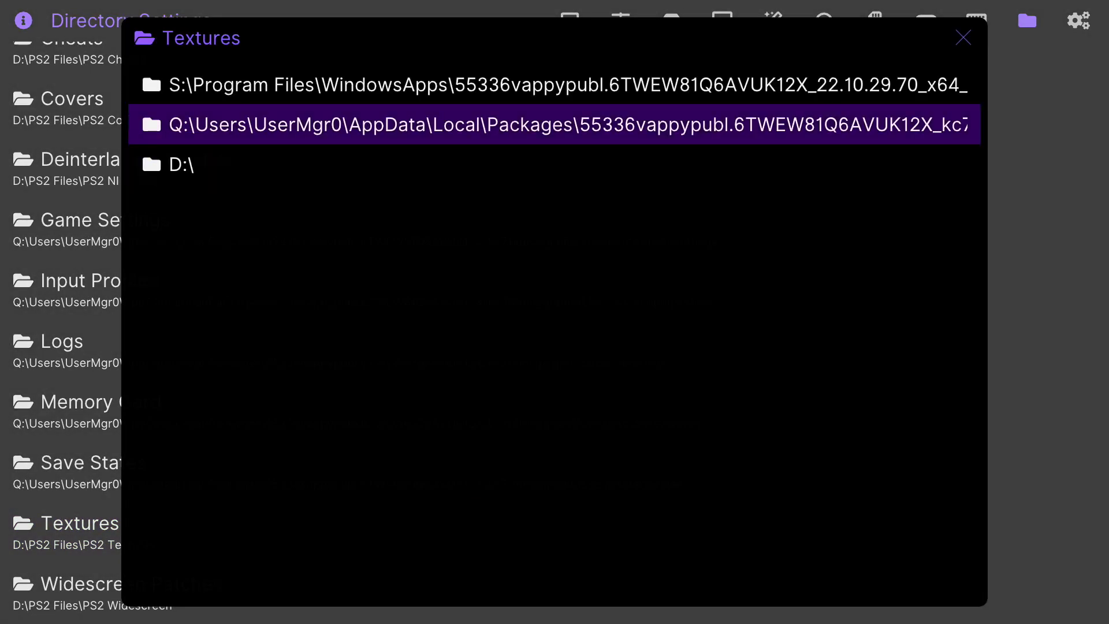
pyautogui.press('Up')
pyautogui.press('Down')
pyautogui.press('Down')
pyautogui.press('Down')
pyautogui.press('Down')
pyautogui.press('Down')
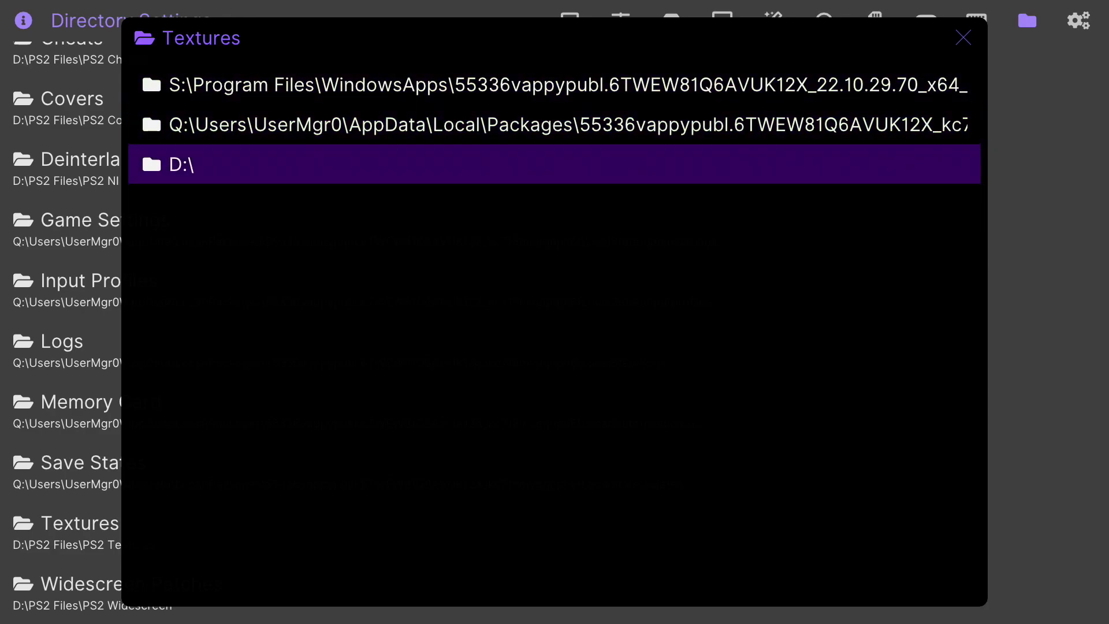
pyautogui.press('Return')
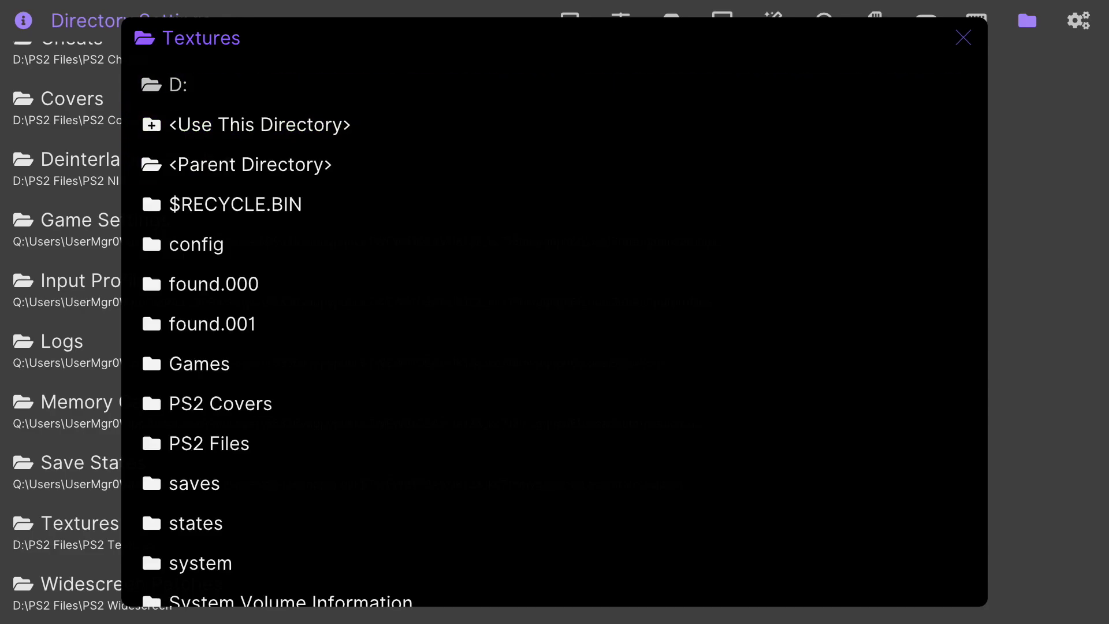
# Step: Open the PS2 Files folder on the D: drive
pyautogui.press('Down')
pyautogui.press('Down')
pyautogui.press('Down')
pyautogui.press('Down')
pyautogui.press('Down')
pyautogui.press('Down')
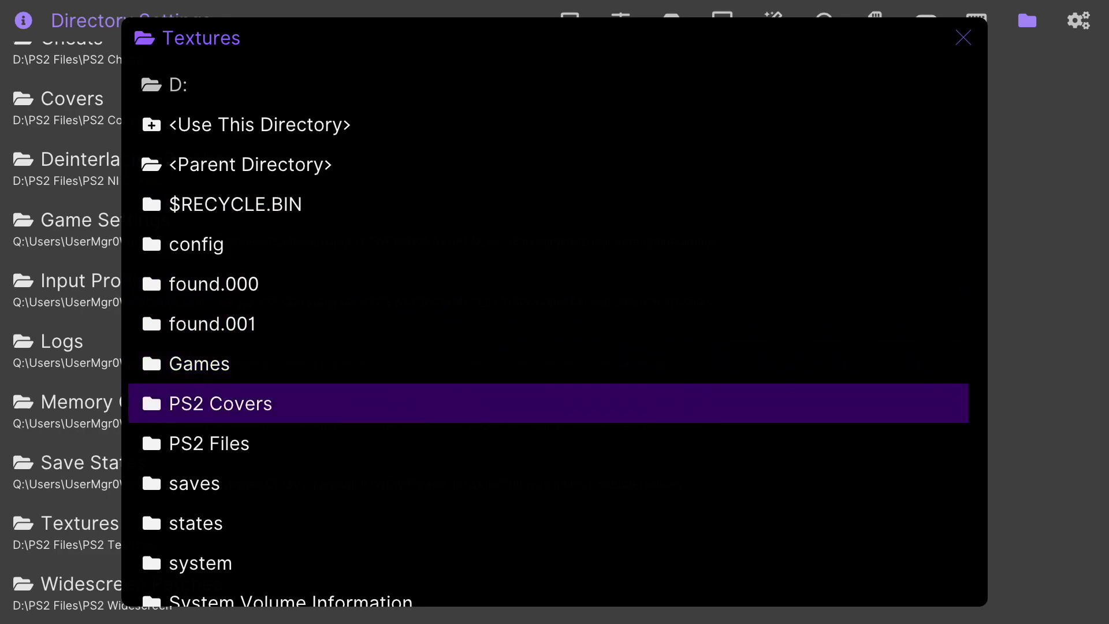
pyautogui.press('Down')
pyautogui.press('Return')
# Step: Open the PS2 Textures folder inside PS2 Files and use it as the emulator's Textures directory
pyautogui.press('Down')
pyautogui.press('Down')
pyautogui.press('Down')
pyautogui.press('Down')
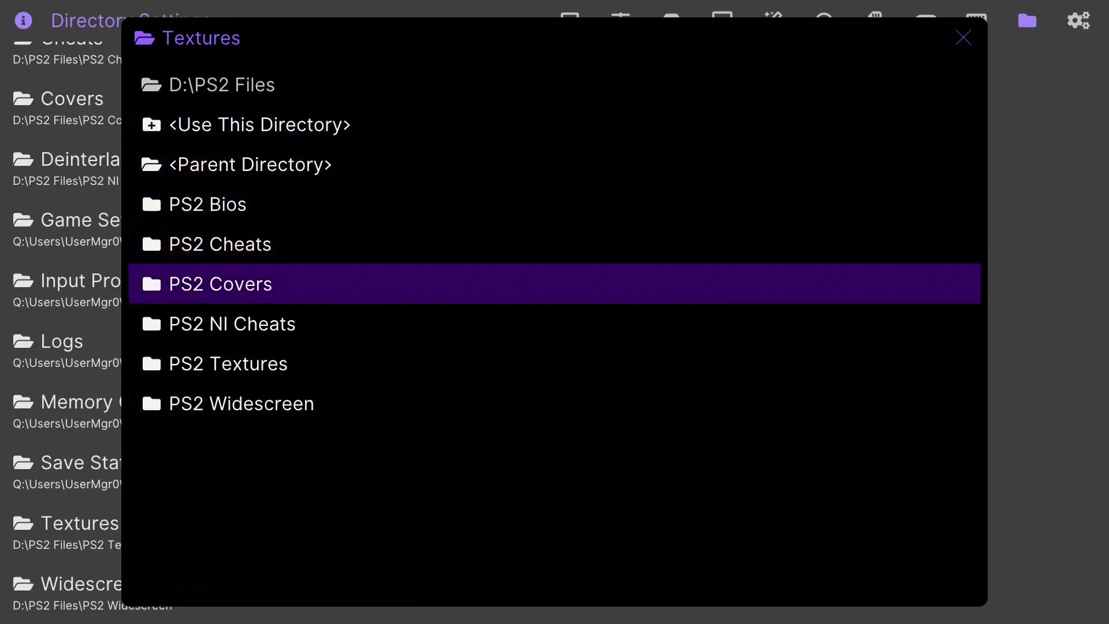
pyautogui.press('Down')
pyautogui.press('Down')
pyautogui.press('Return')
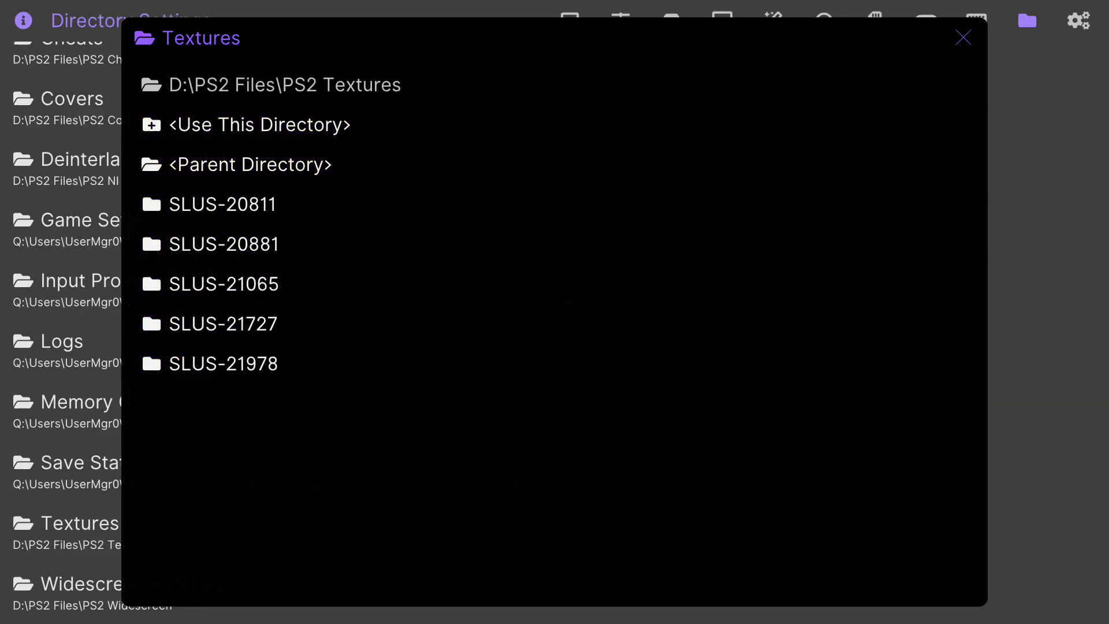
pyautogui.press('Down')
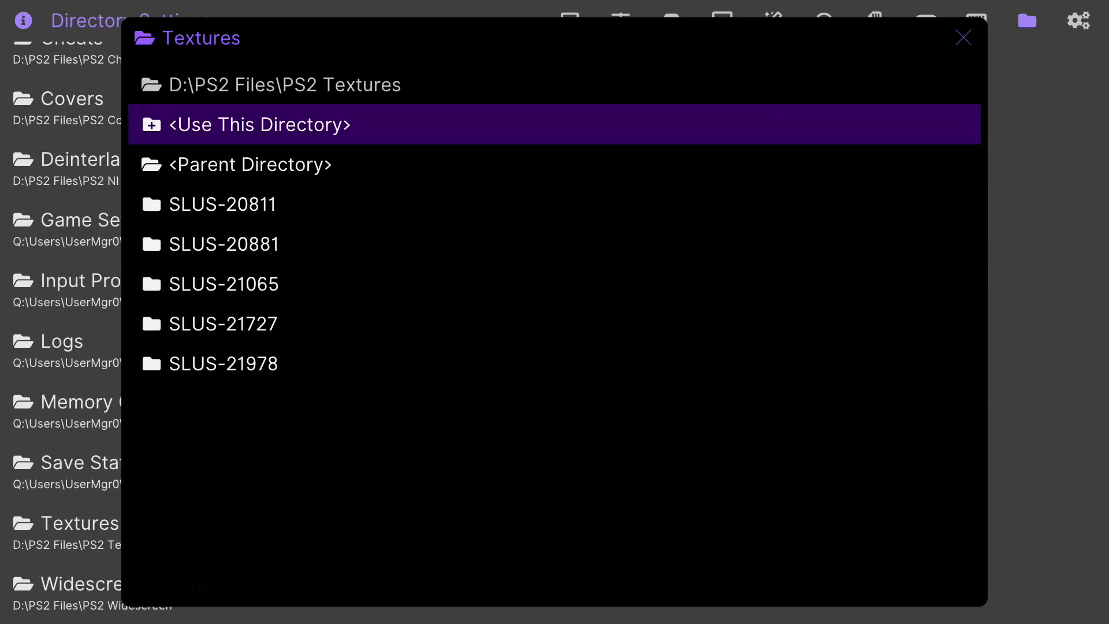
pyautogui.press('Return')
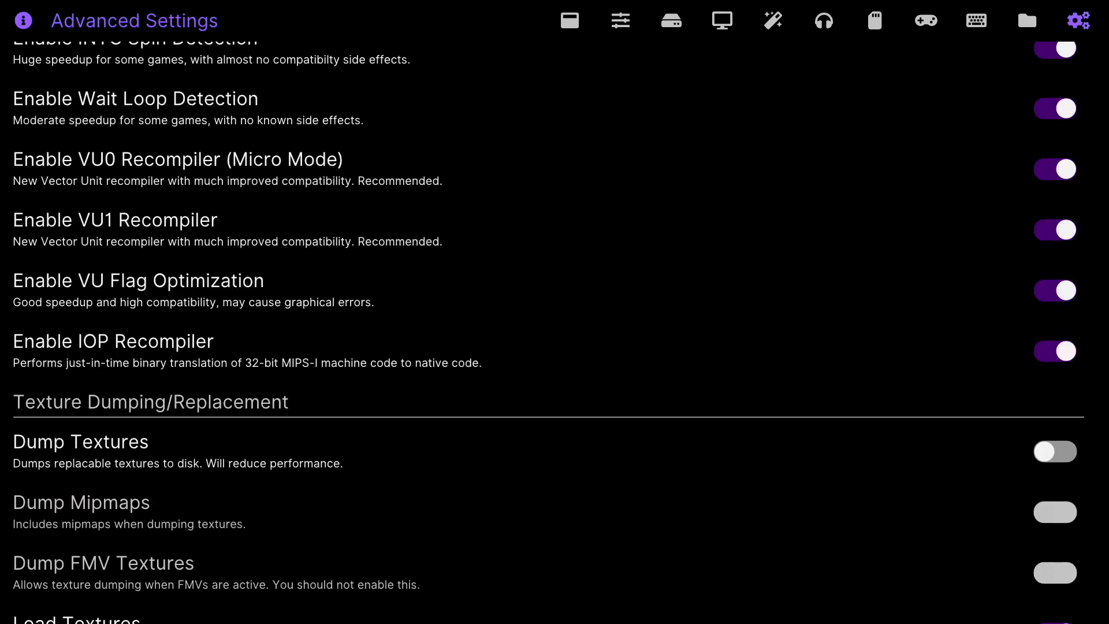
# Step: Examine the Load Textures and Asynchronous Texture Loading options under Texture Dumping/Replacement in the Advanced Settings
pyautogui.press('Down')
pyautogui.press('Down')
pyautogui.press('Down')
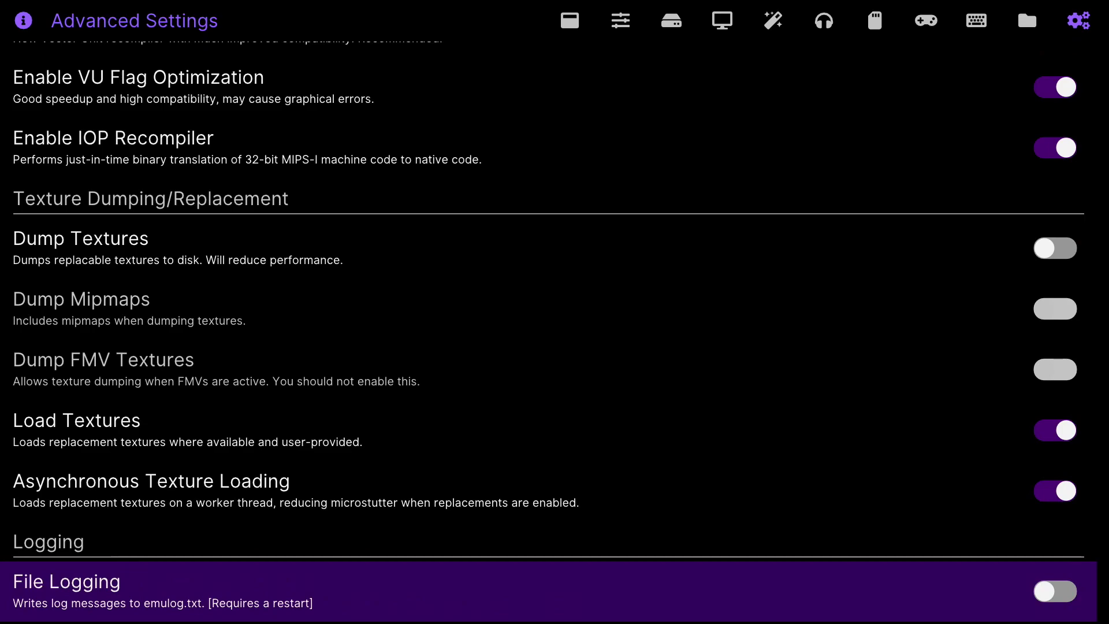
pyautogui.press('Up')
pyautogui.press('Up')
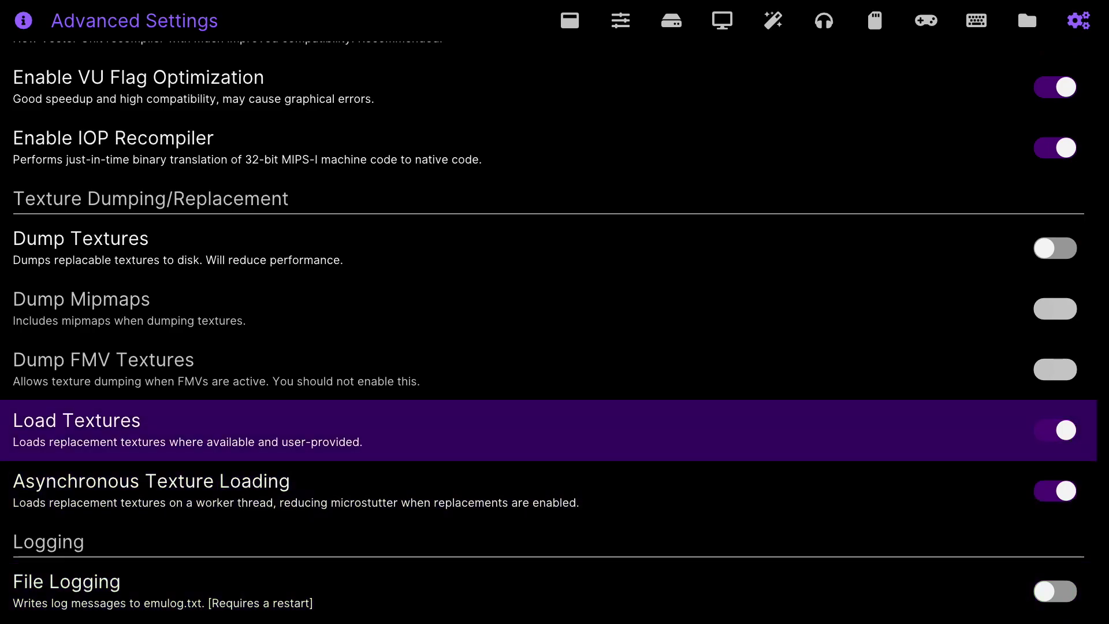